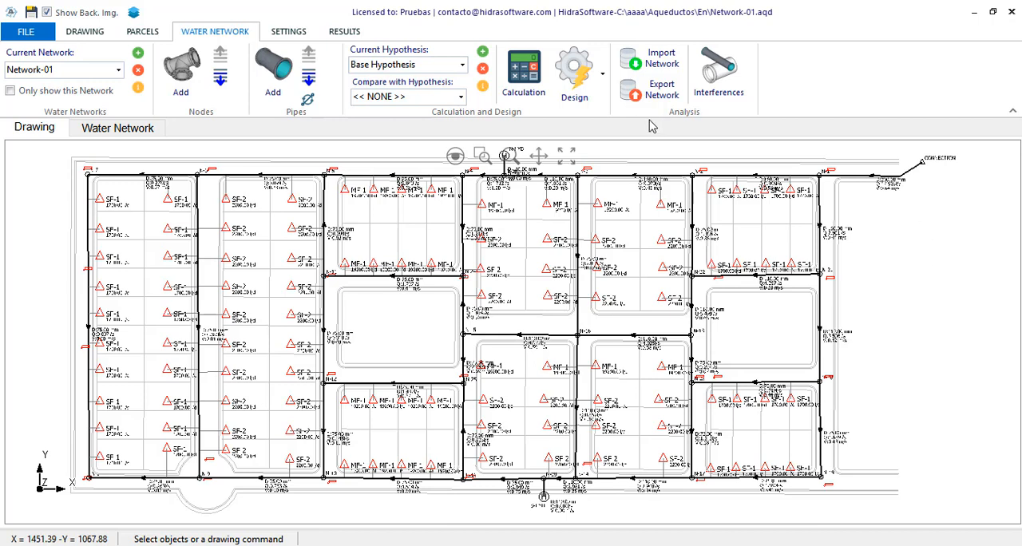
- Open the System Head Curve creation tool and review the minimum allowable pressure, flow percentage limits and number of points
left_click(598, 82)
left_click(699, 169)
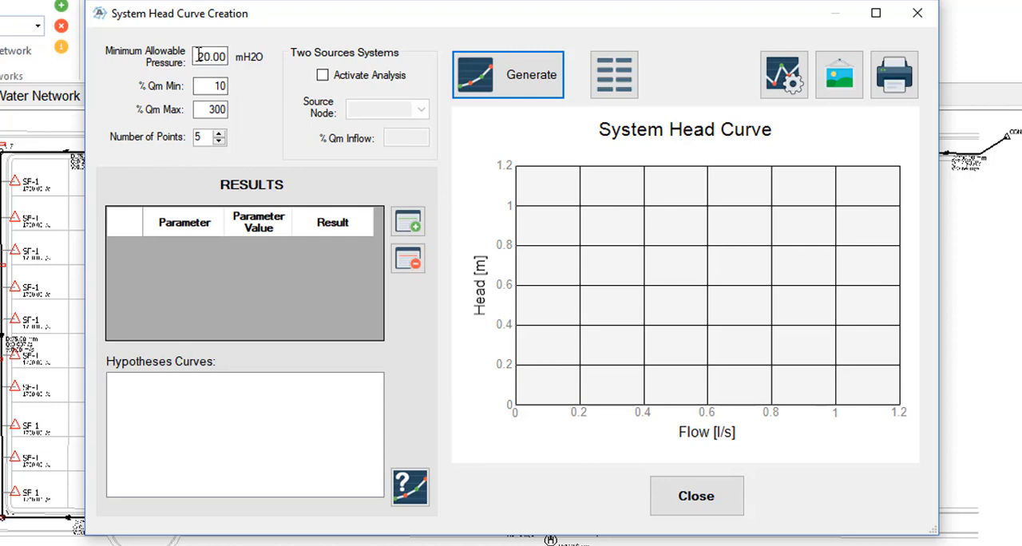
left_click_drag(198, 56, 228, 54)
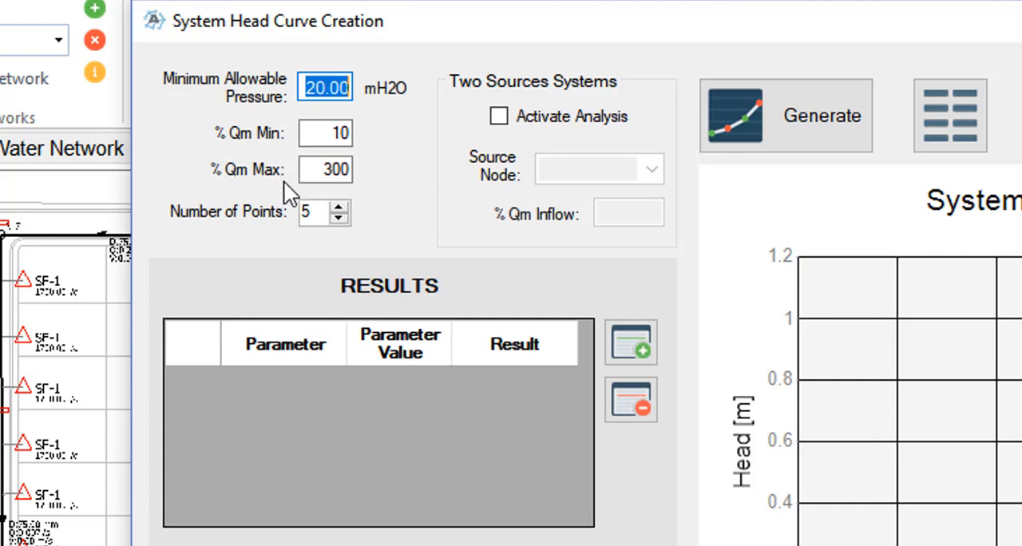
double_click(333, 132)
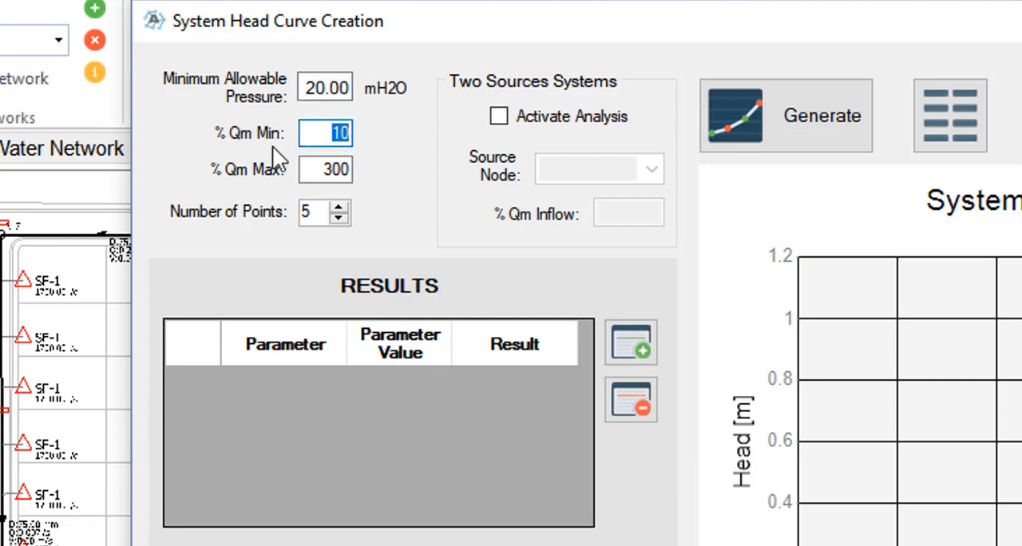
double_click(320, 171)
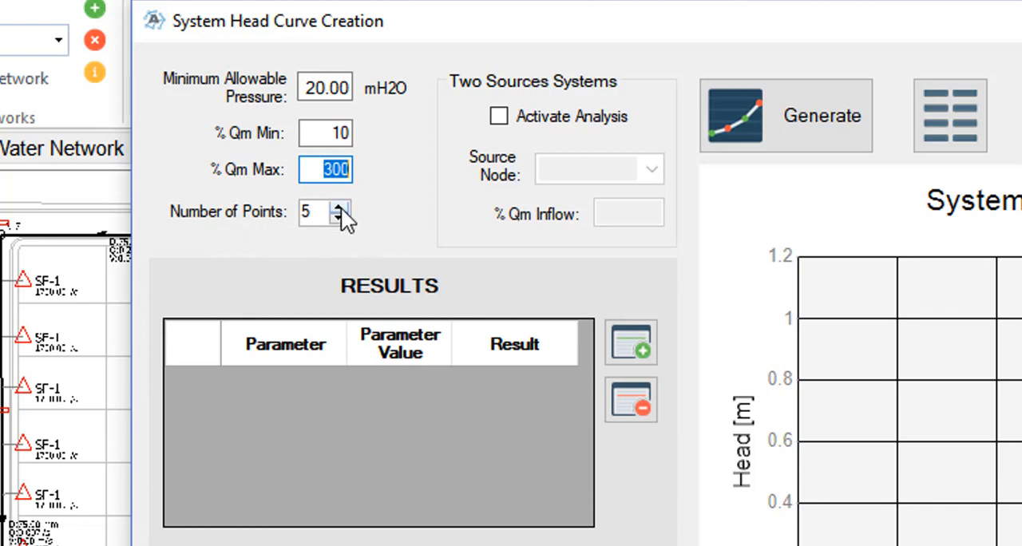
double_click(316, 212)
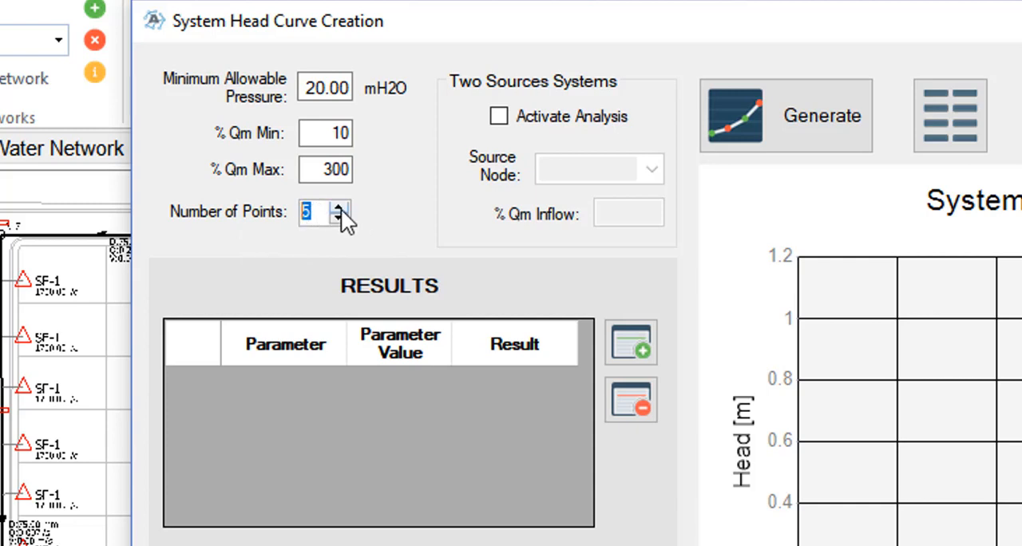
- Set the number of points to 10 and generate the system head curve
left_click(341, 208)
left_click(341, 208)
left_click(341, 208)
left_click(340, 209)
left_click(340, 208)
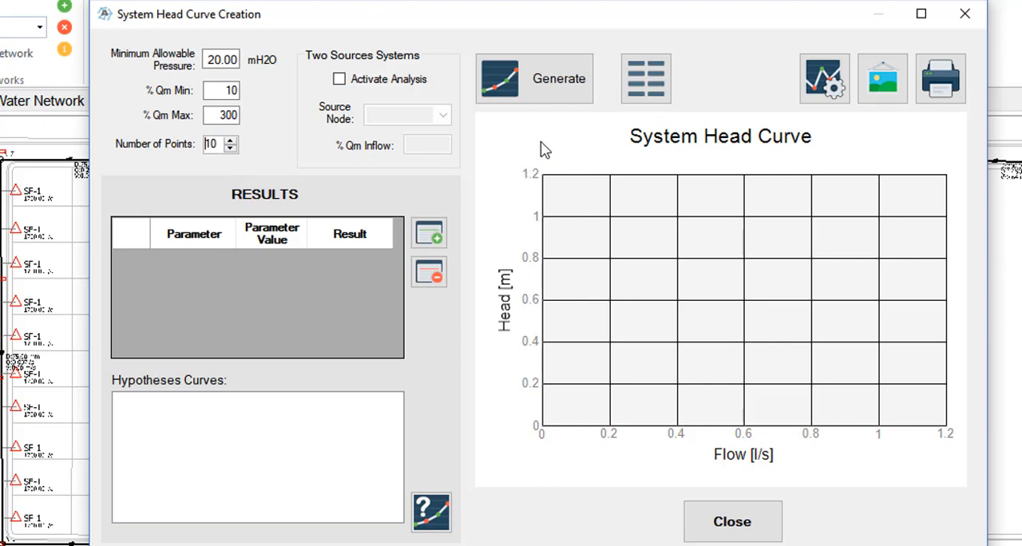
left_click(546, 95)
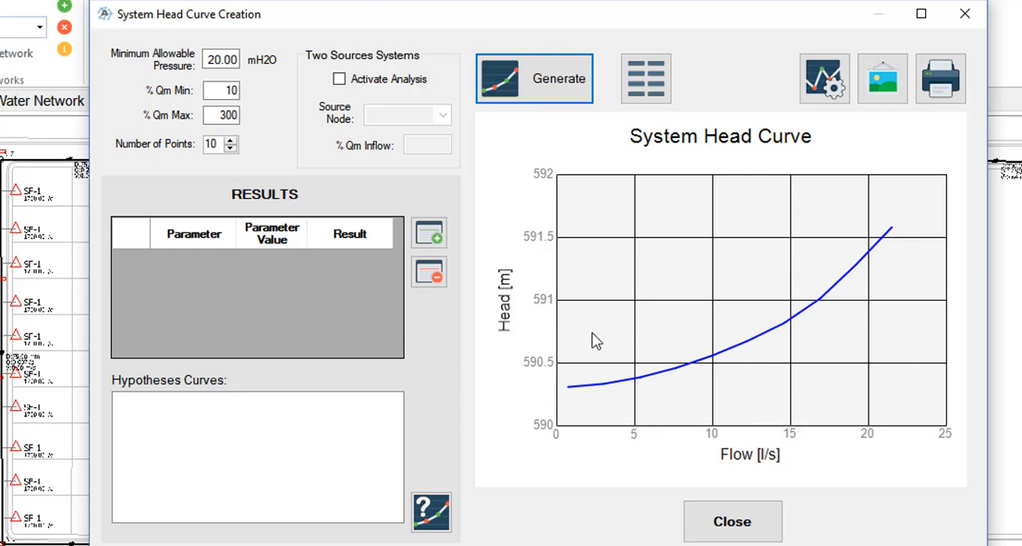
- Add a results row with Flow as the parameter and 13 as its value
left_click(429, 233)
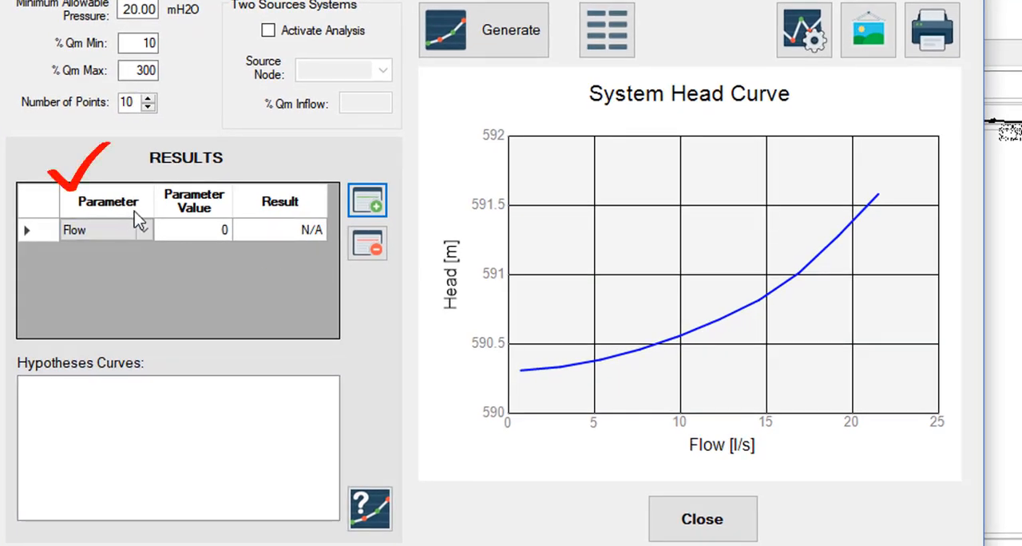
left_click(147, 230)
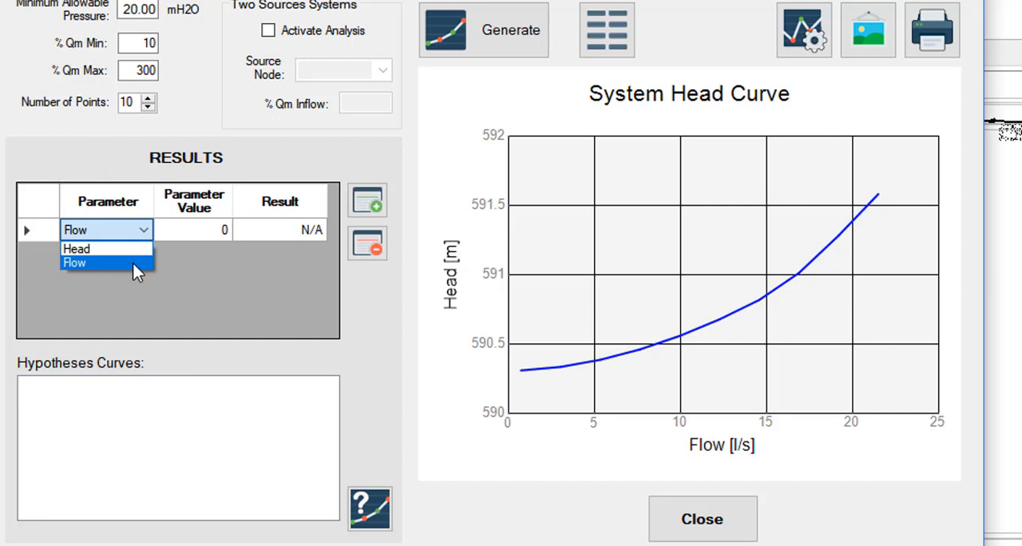
left_click(132, 263)
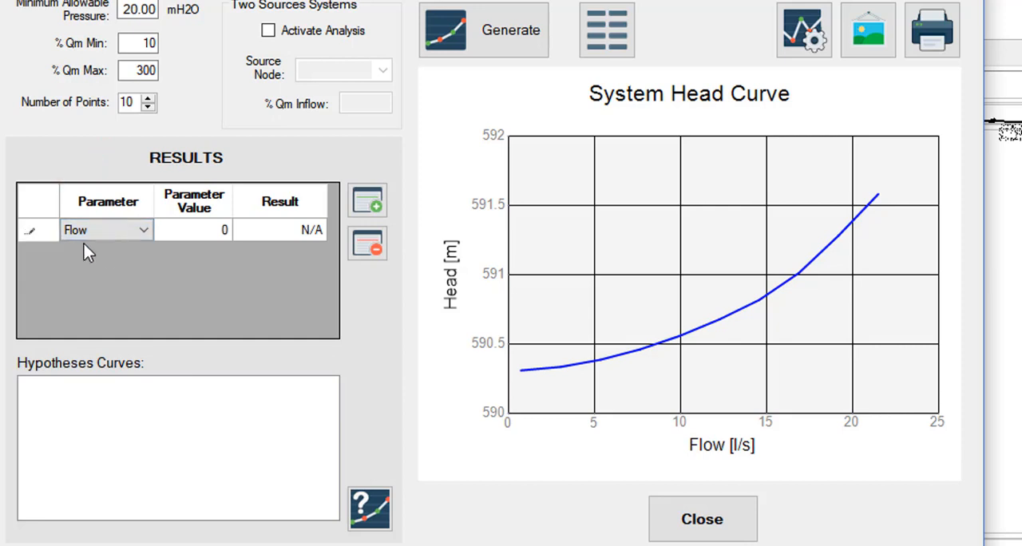
left_click(207, 229)
type("13")
left_click(282, 231)
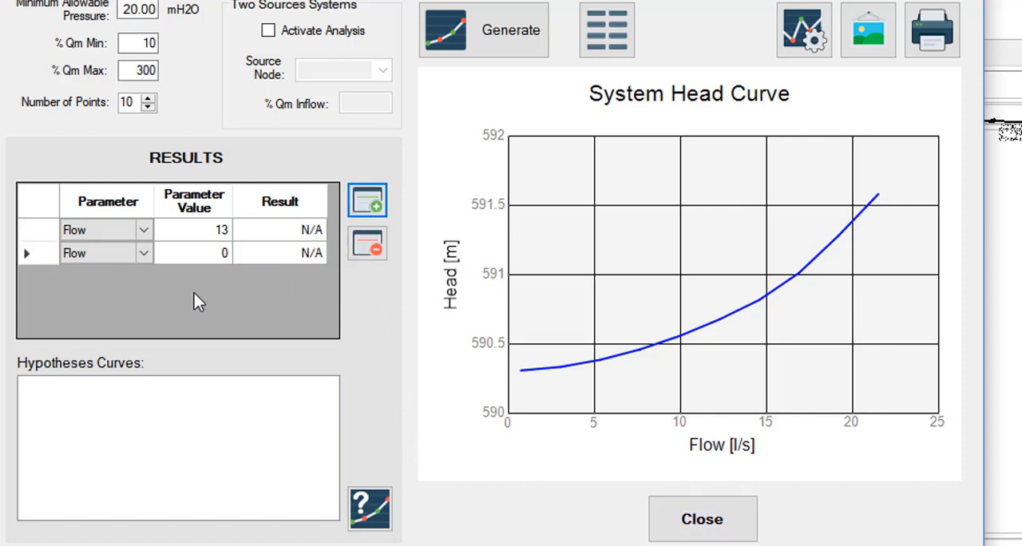
- Set up a second results row with parameter Head and value 591, and interpolate the results on the curve
left_click(145, 262)
left_click(145, 252)
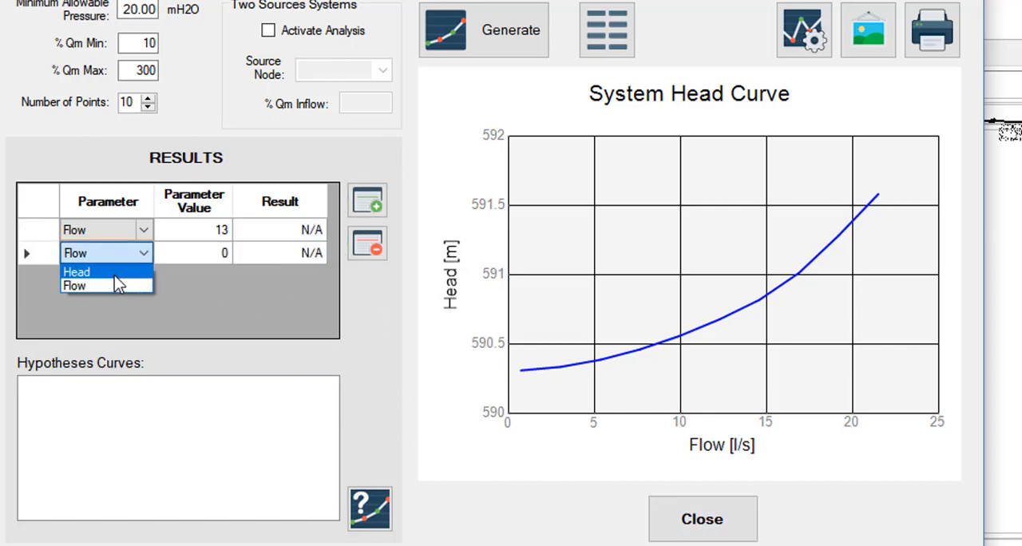
left_click(88, 273)
left_click(213, 258)
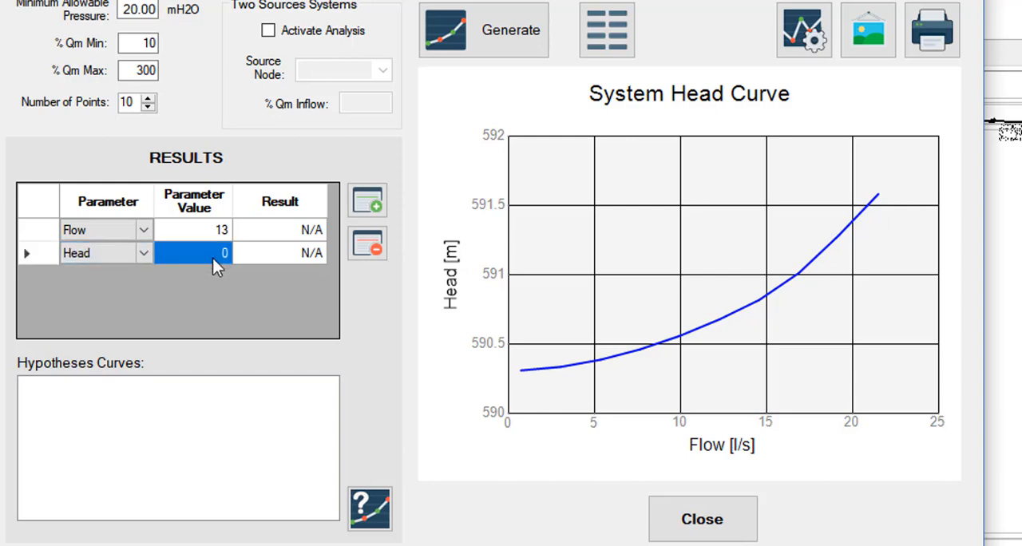
left_click(212, 257)
type("591")
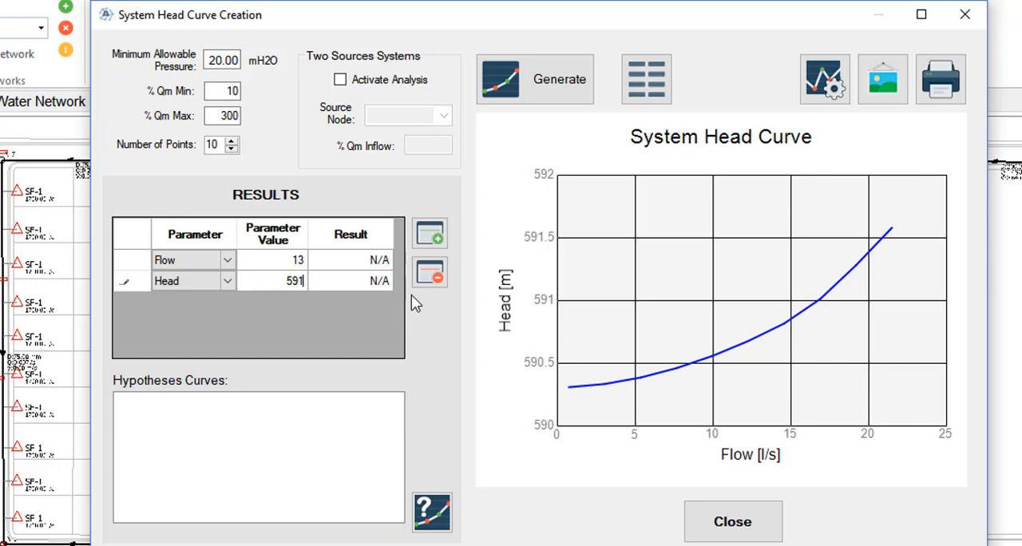
left_click(353, 287)
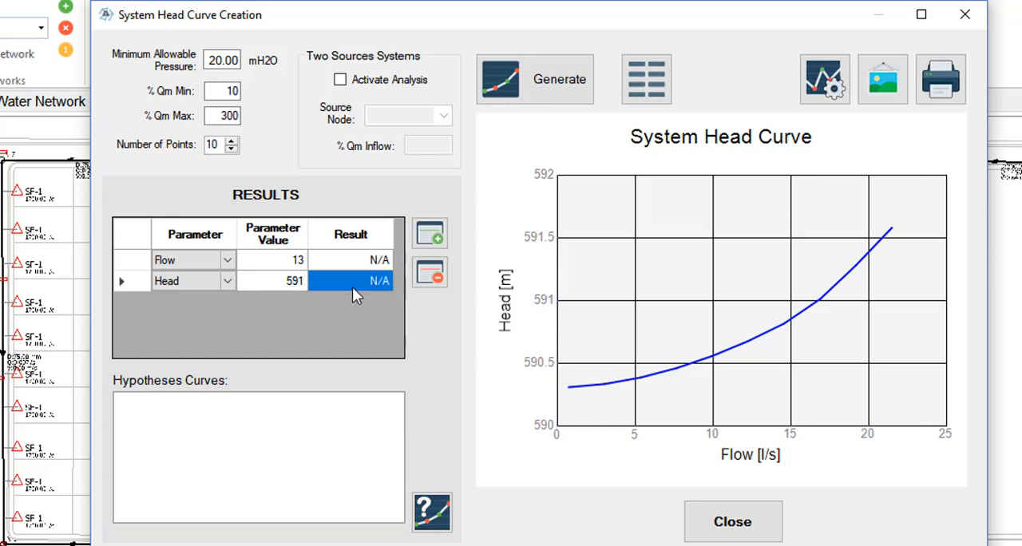
left_click(432, 512)
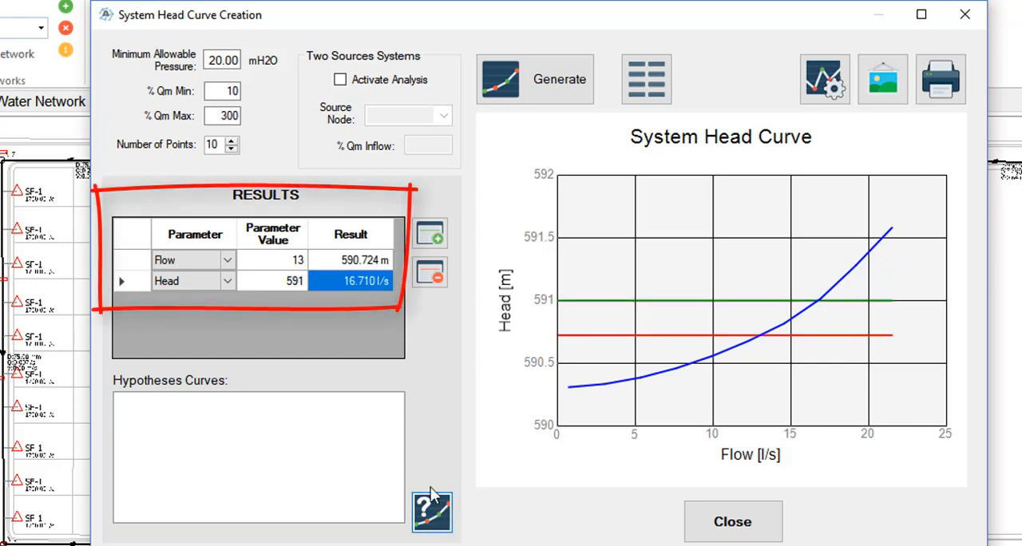
- Examine the interpolated flow and head results and the table of system head curve data
left_click(357, 260)
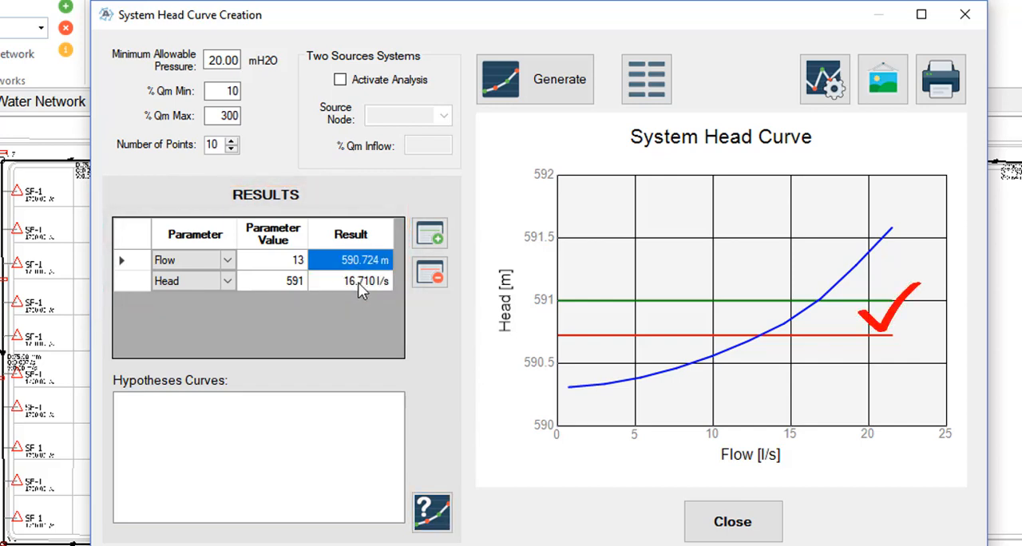
left_click(359, 284)
left_click(340, 269)
left_click(280, 284)
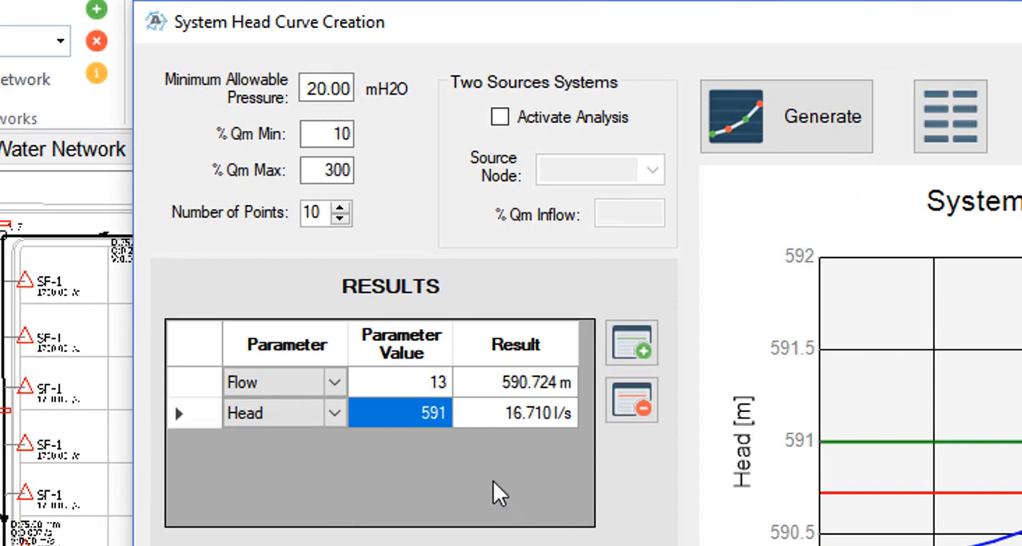
left_click(425, 411)
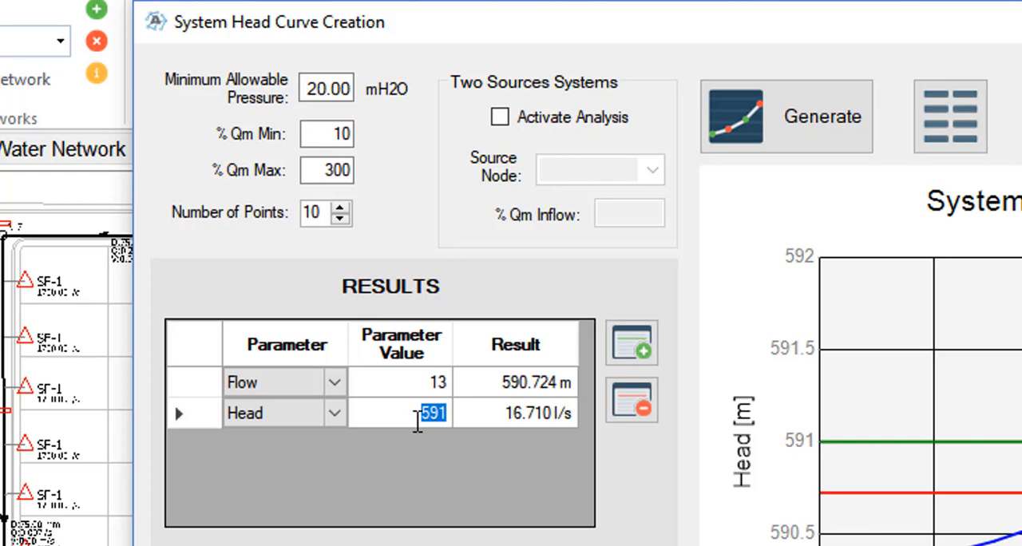
left_click(545, 412)
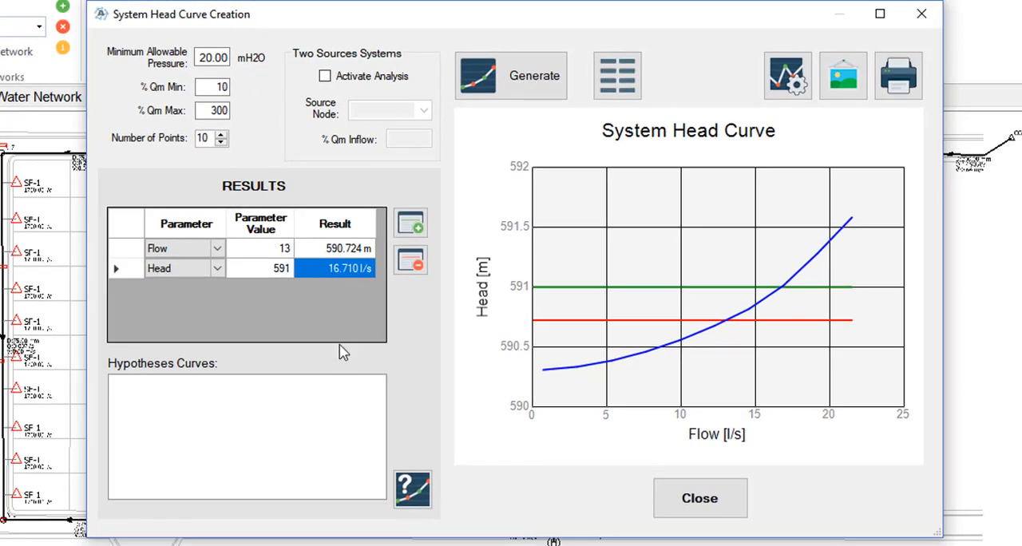
left_click(620, 80)
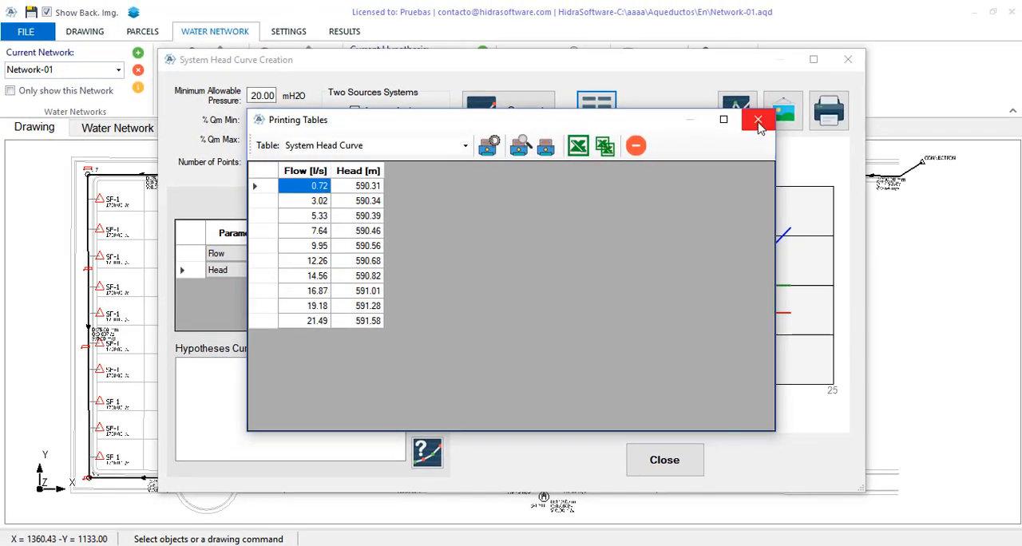
left_click(770, 112)
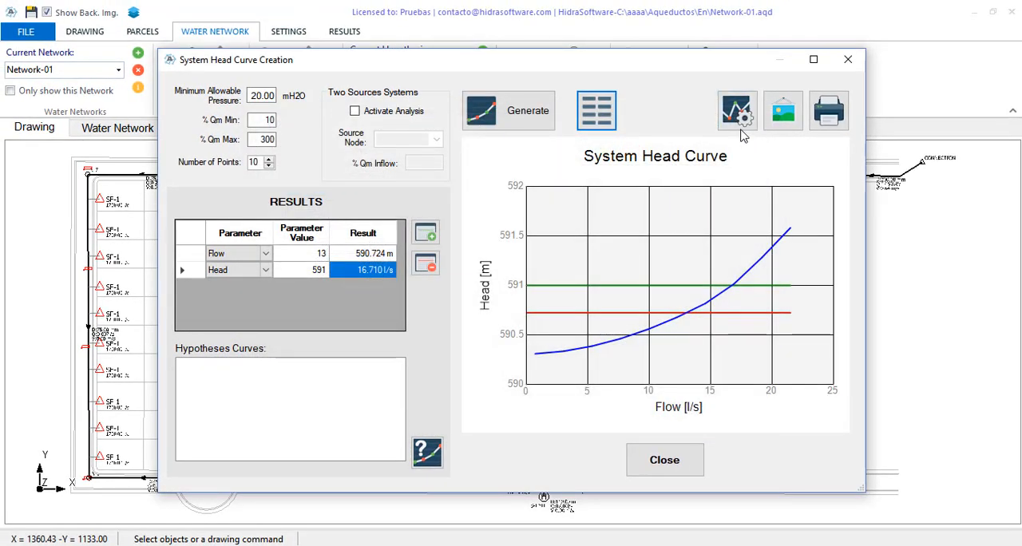
- Increase the line width of the H=591.000 m chart series, apply the chart settings and close the System Head Curve window
left_click(737, 110)
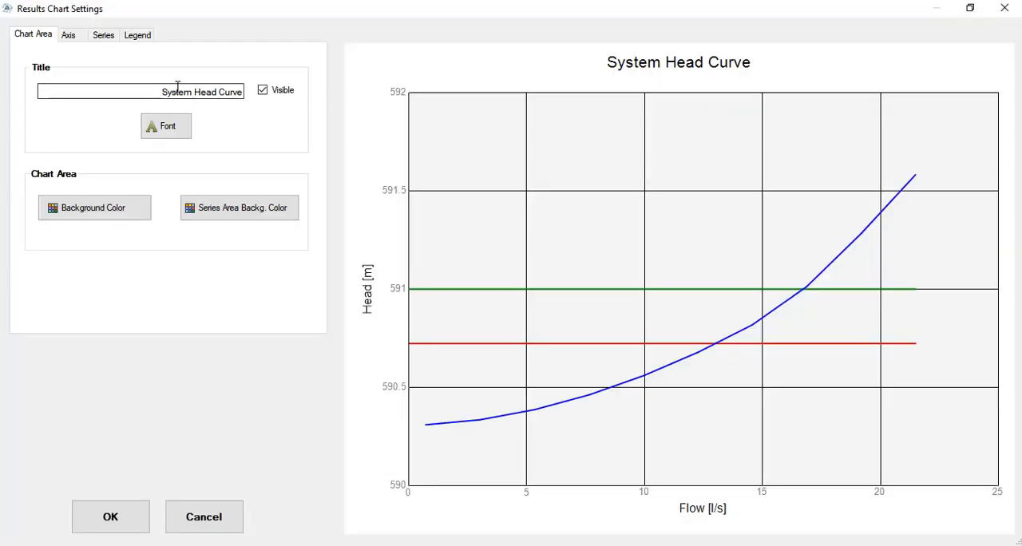
left_click(104, 35)
left_click(120, 114)
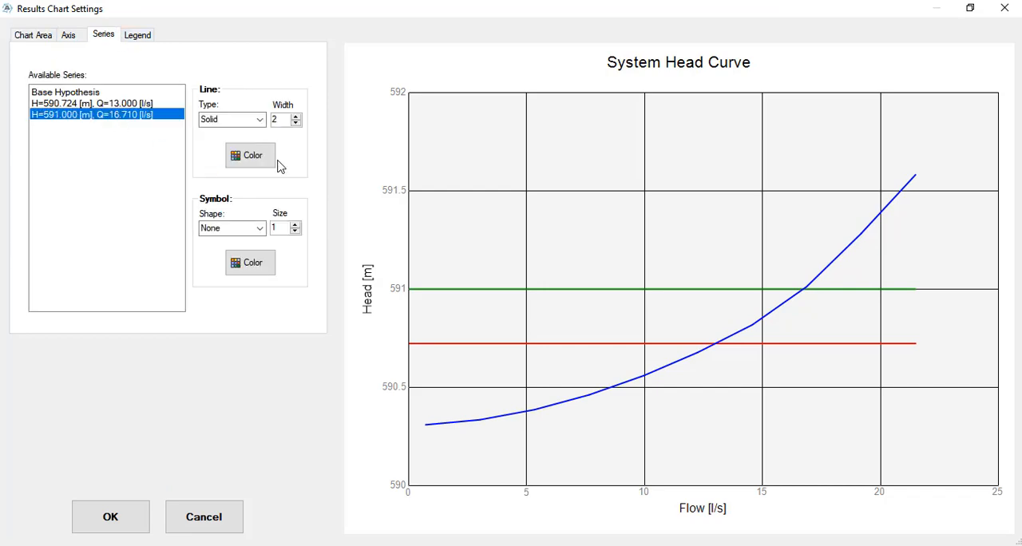
left_click(297, 117)
left_click(296, 117)
left_click(110, 517)
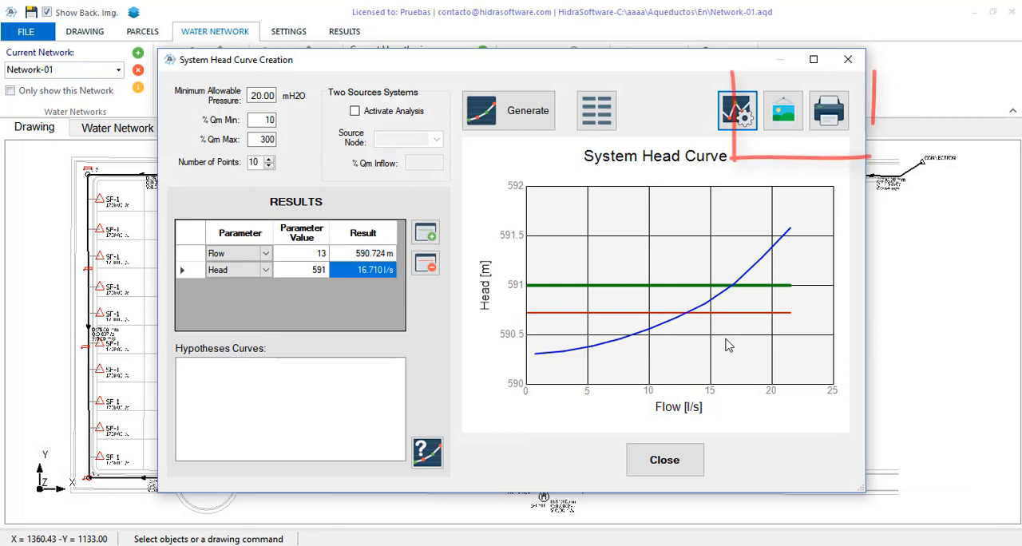
left_click(302, 272)
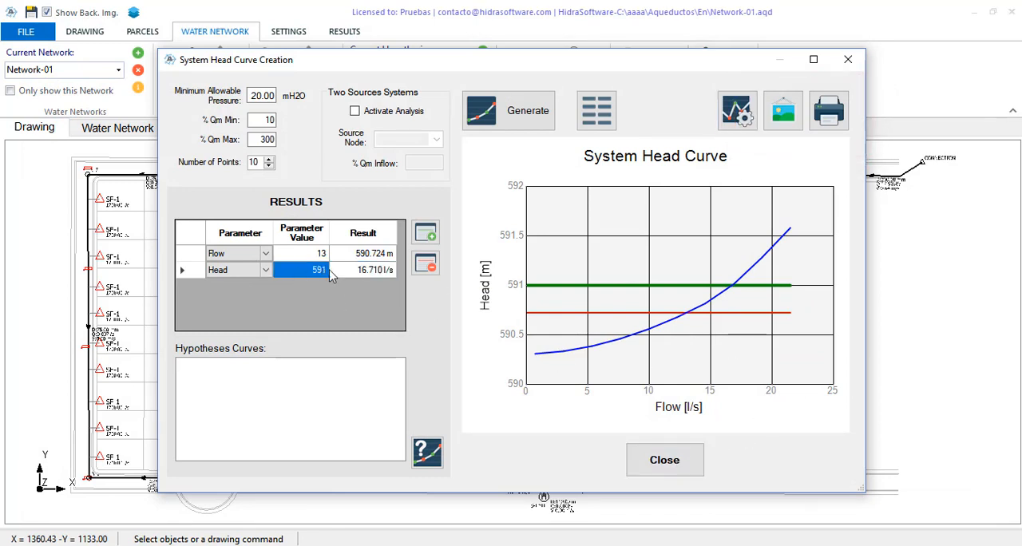
left_click(664, 462)
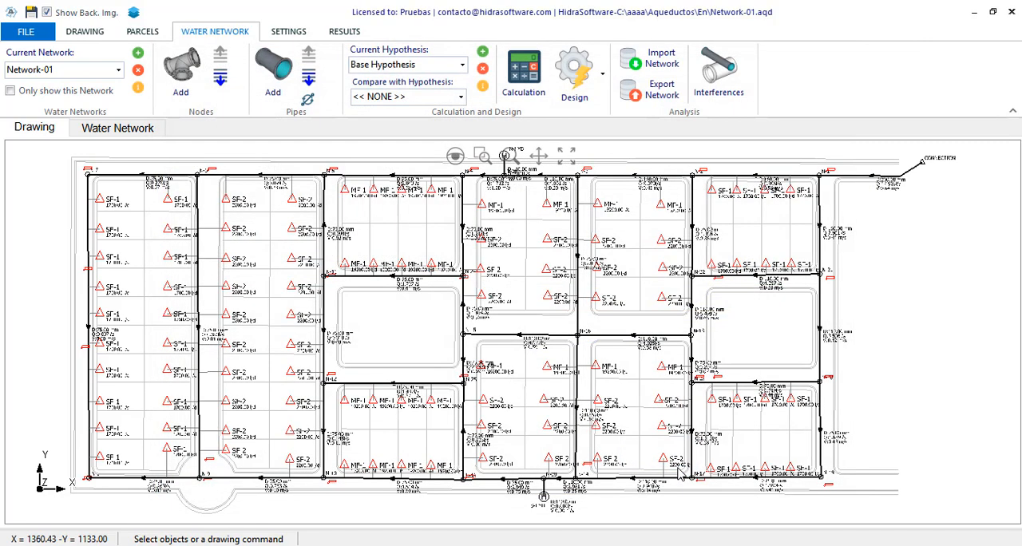
- Check the minimum allowable node pressure in the general calculation and design settings, leaving the settings unmodified
scroll(938, 152, "up", 4)
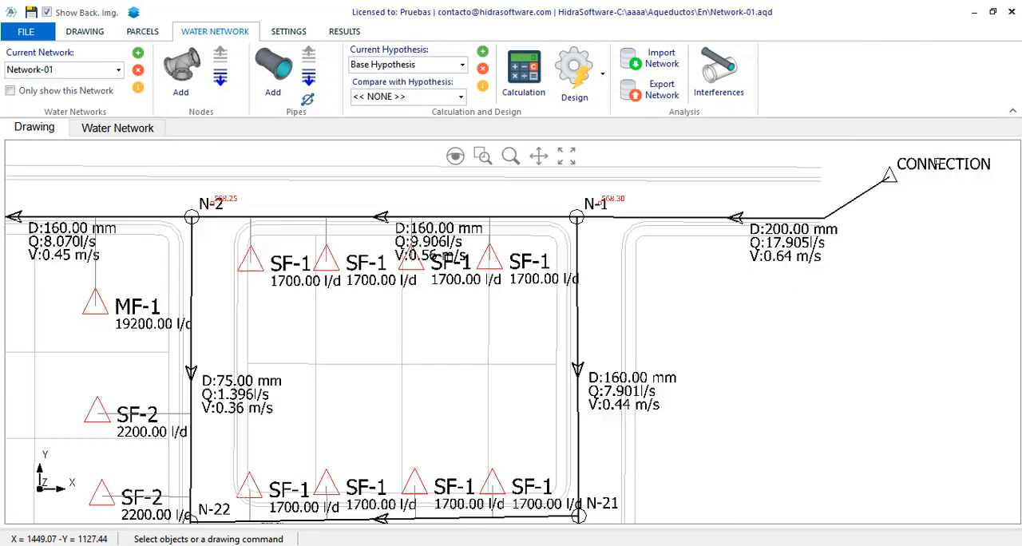
scroll(910, 180, "up", 2)
scroll(472, 354, "down", 1)
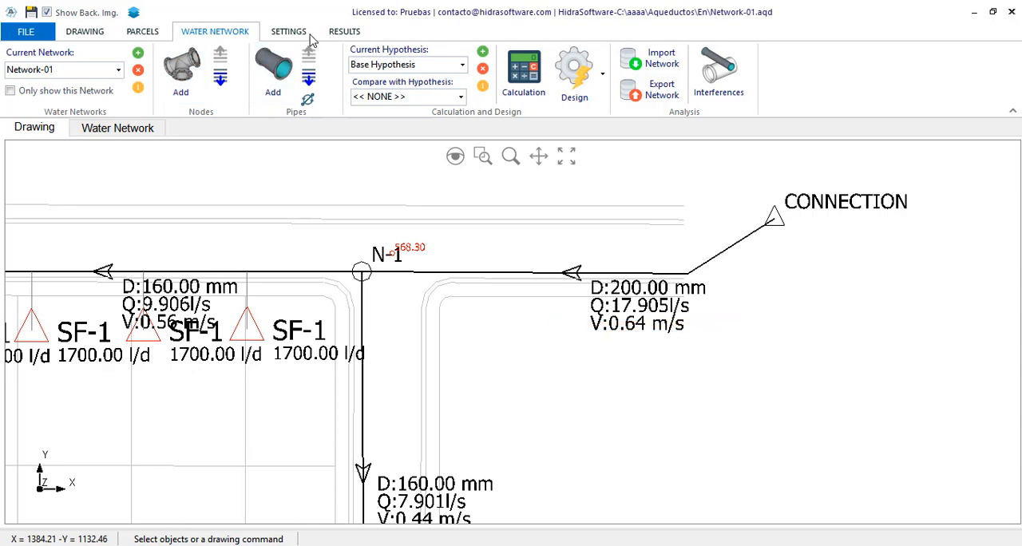
left_click(289, 32)
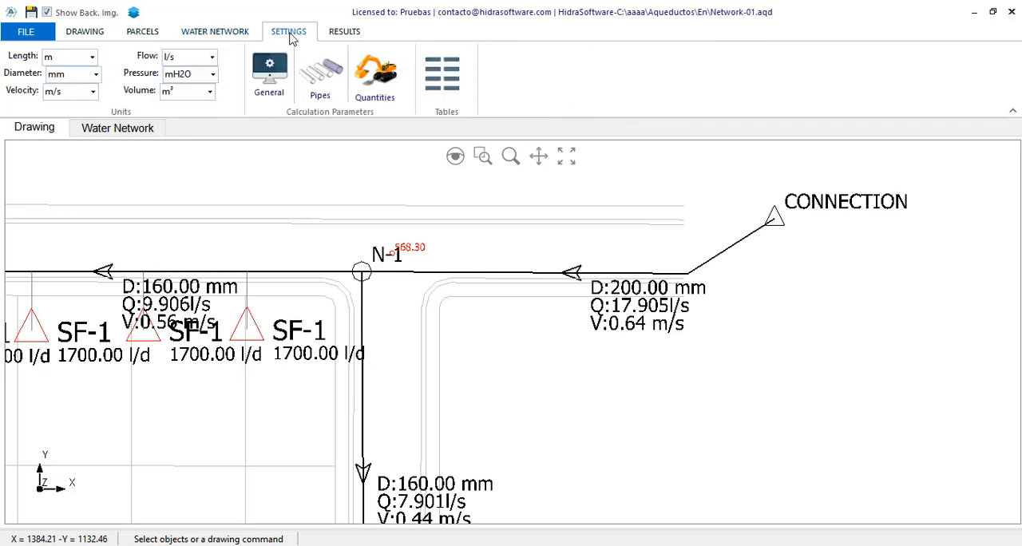
left_click(275, 74)
left_click(446, 108)
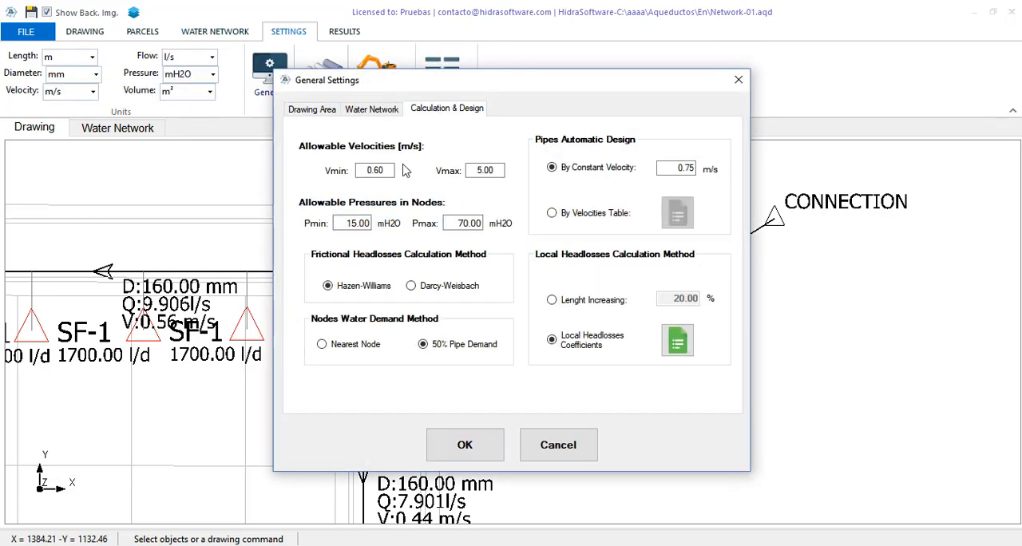
double_click(372, 224)
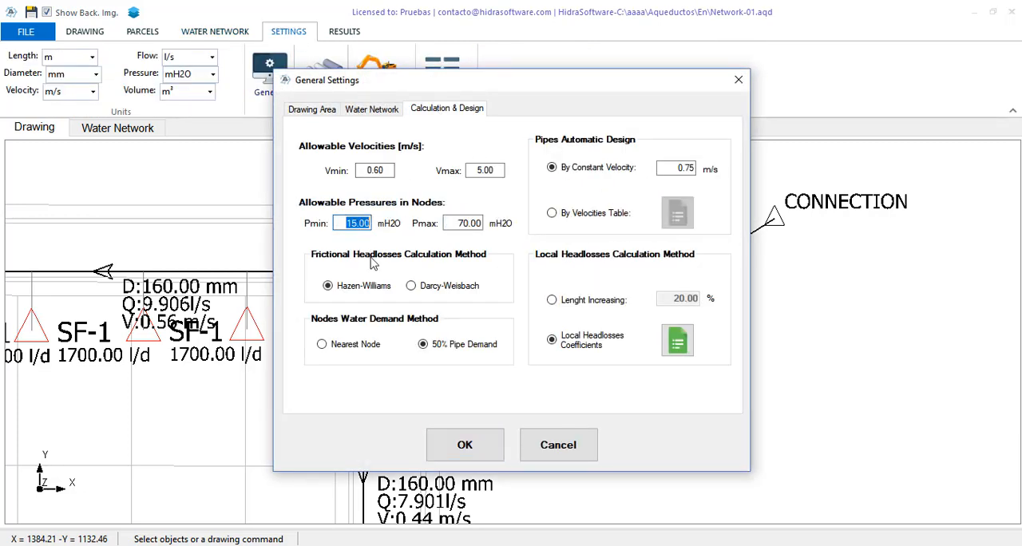
left_click(561, 451)
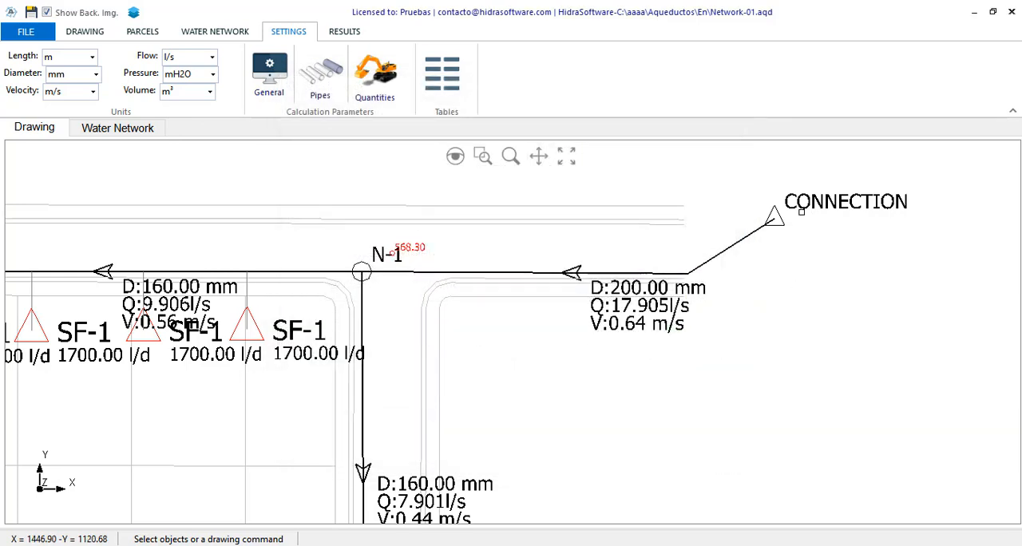
- Set the fixed head of the CONNECTION node to 591 m in its properties
left_click(779, 217)
right_click(805, 263)
left_click(839, 275)
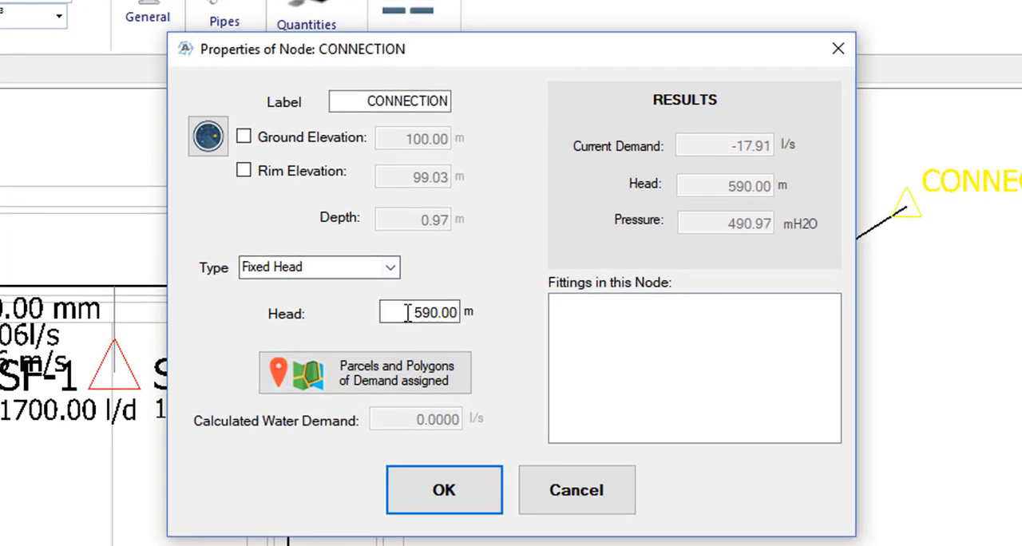
double_click(445, 293)
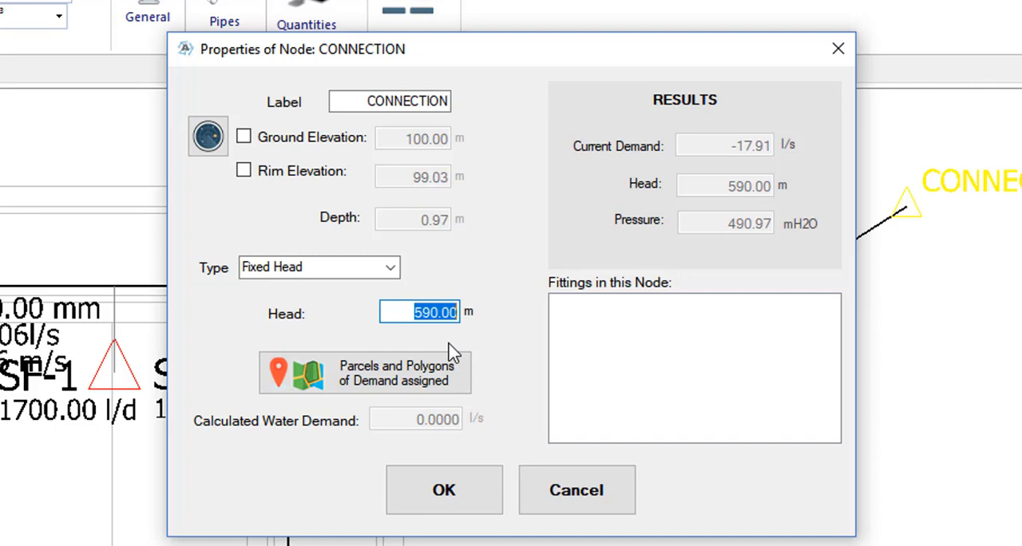
type("591")
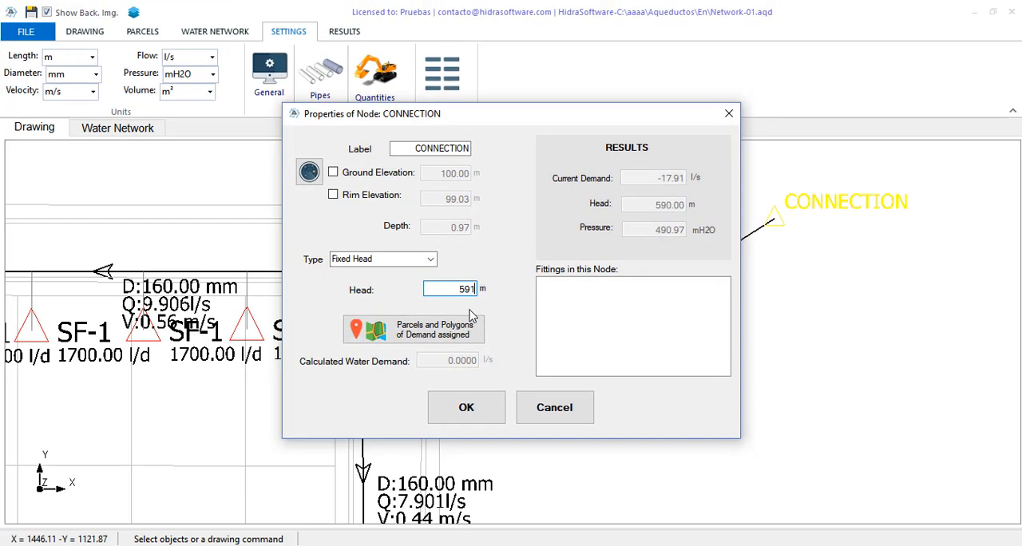
left_click(482, 412)
- Run the hydraulic calculation of Network-01 under the Base Hypothesis
left_click(224, 32)
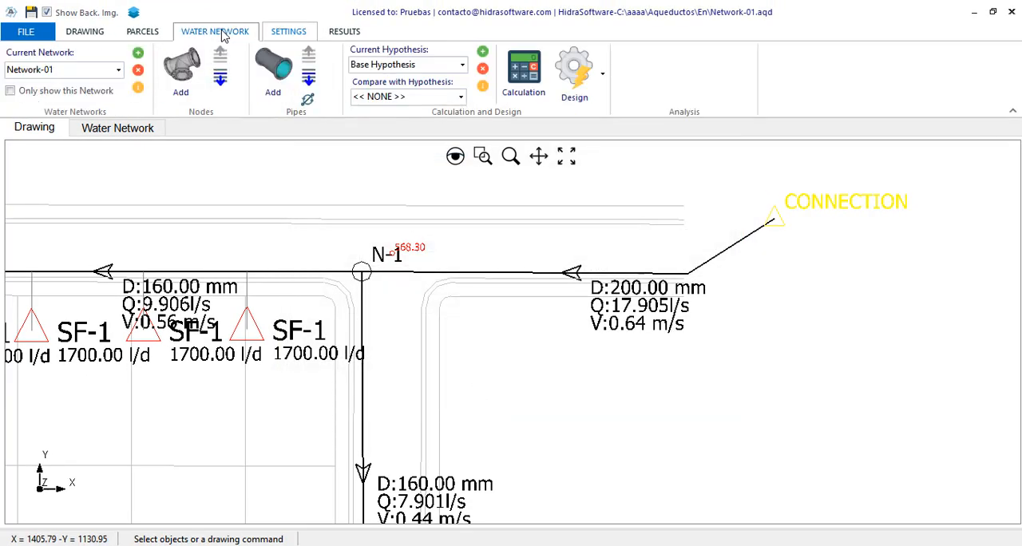
left_click(525, 102)
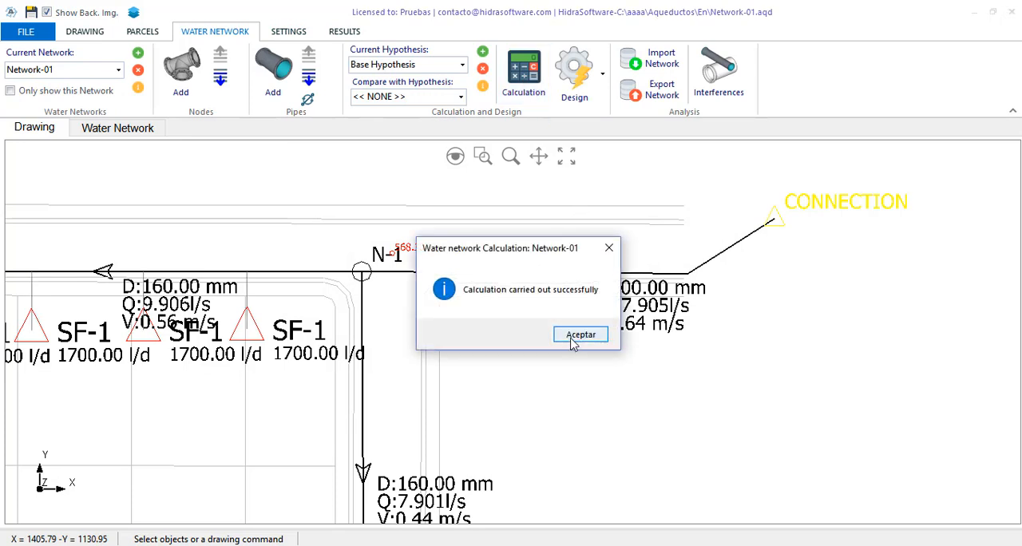
left_click(577, 337)
- Show the network tables and sort the nodes table by pressure in ascending order
left_click(119, 129)
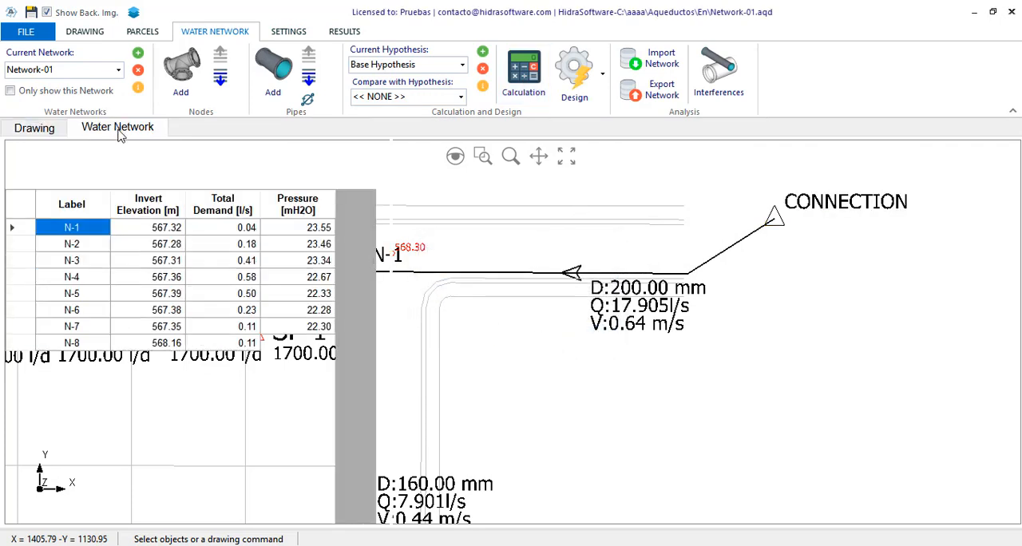
left_click(221, 54)
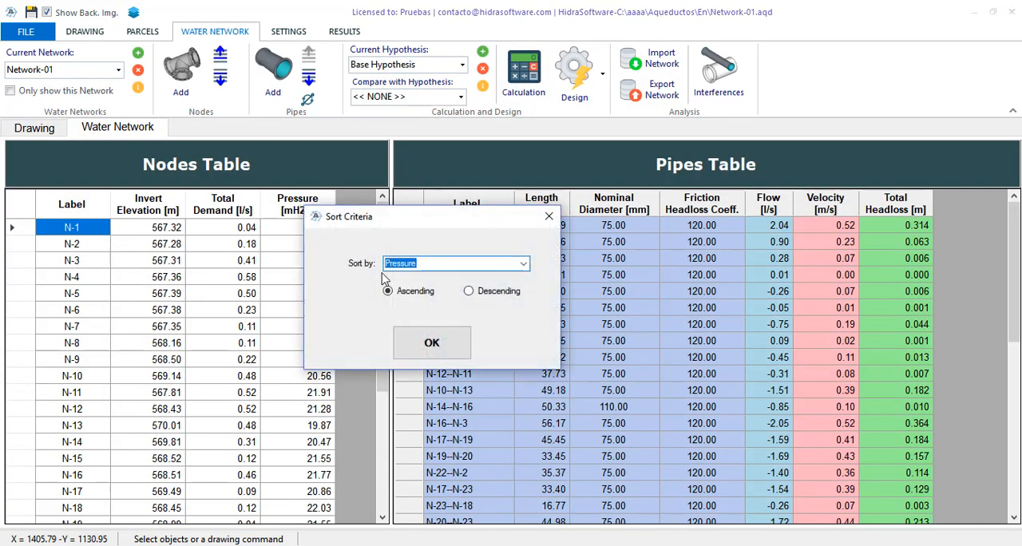
left_click(445, 350)
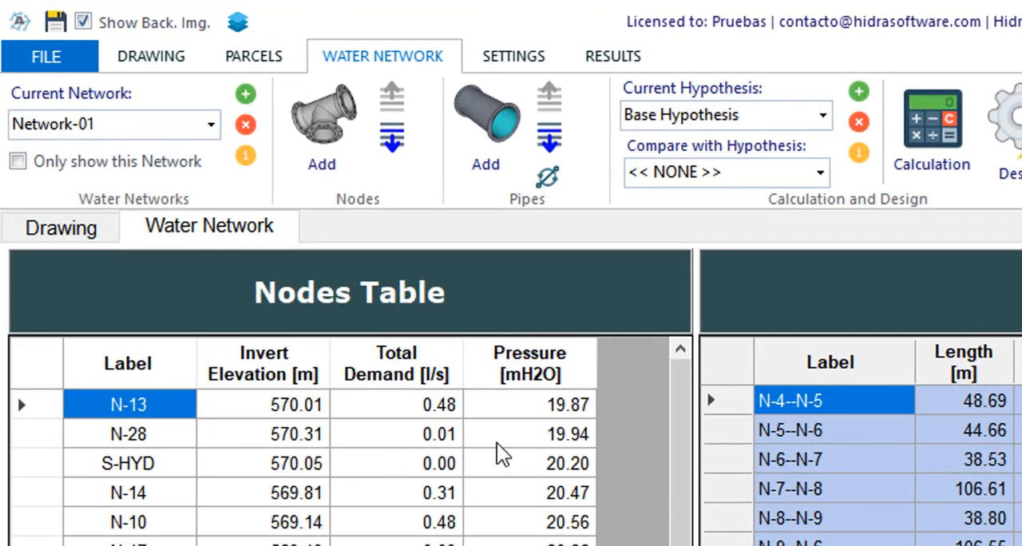
- Compare the pressures of nodes N-13 and N-28 in the sorted nodes table
left_click(563, 435)
left_click(579, 407)
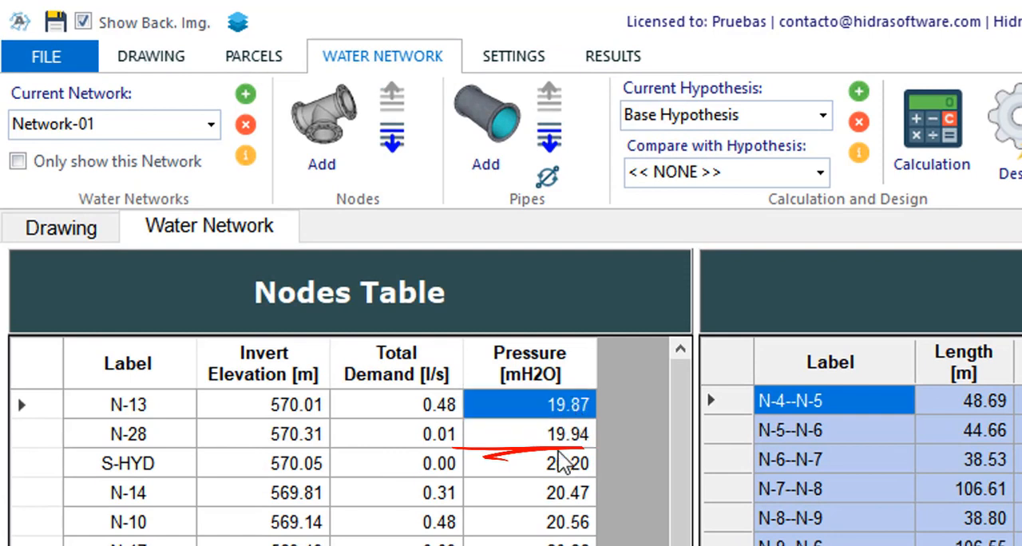
left_click(567, 437)
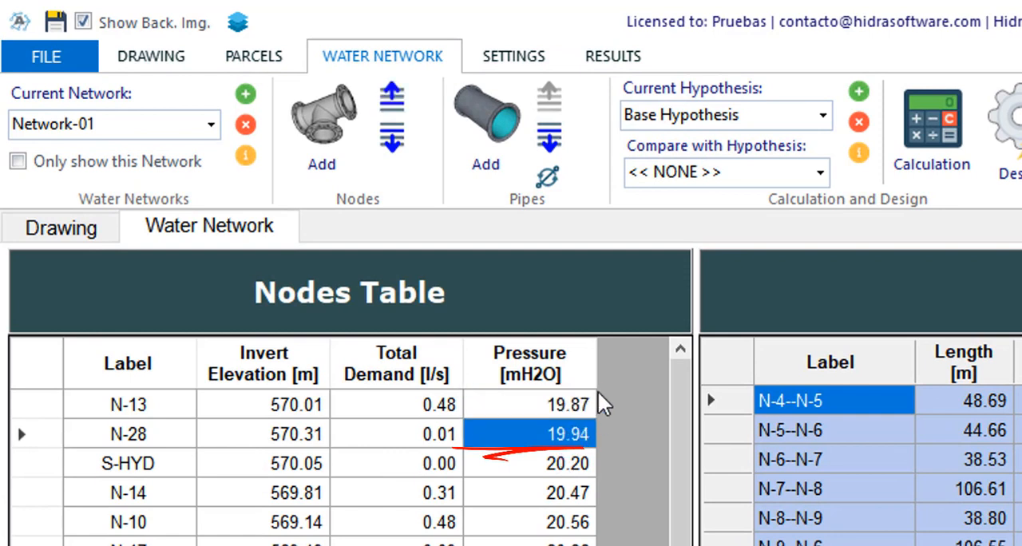
left_click(552, 411)
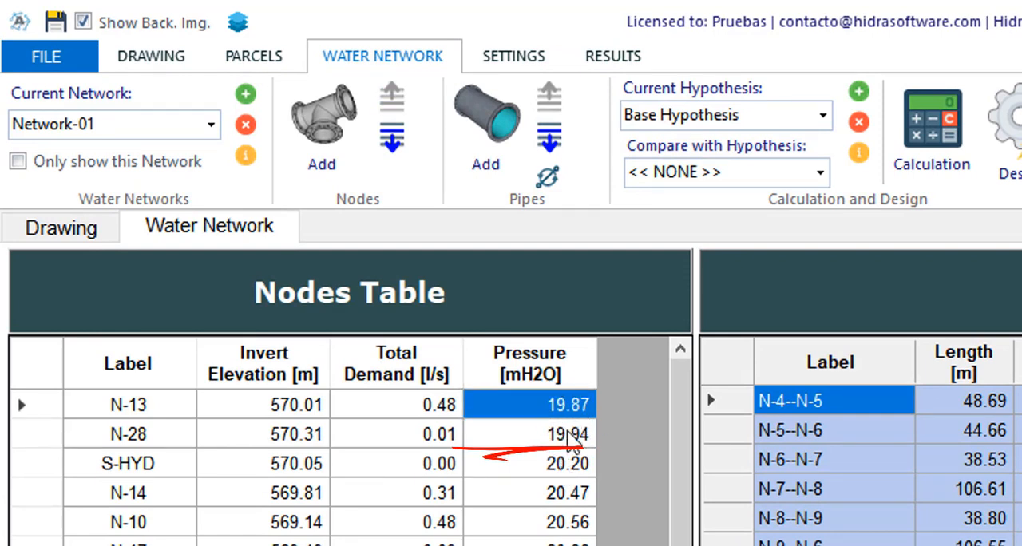
left_click(571, 438)
left_click(582, 403)
left_click(575, 435)
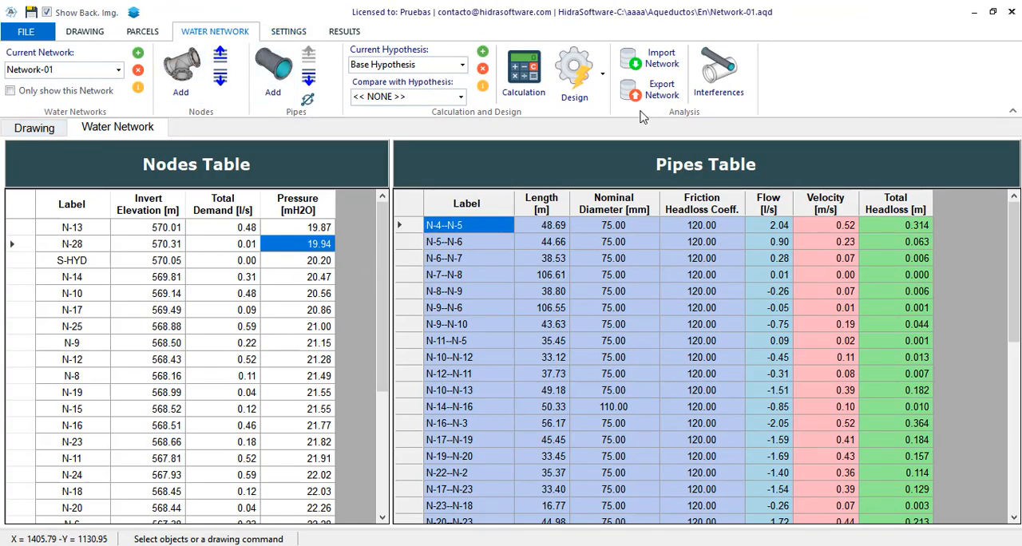
- Reopen the system head curve, check the flow result for the 591 m head, and close the window
left_click(605, 90)
left_click(643, 171)
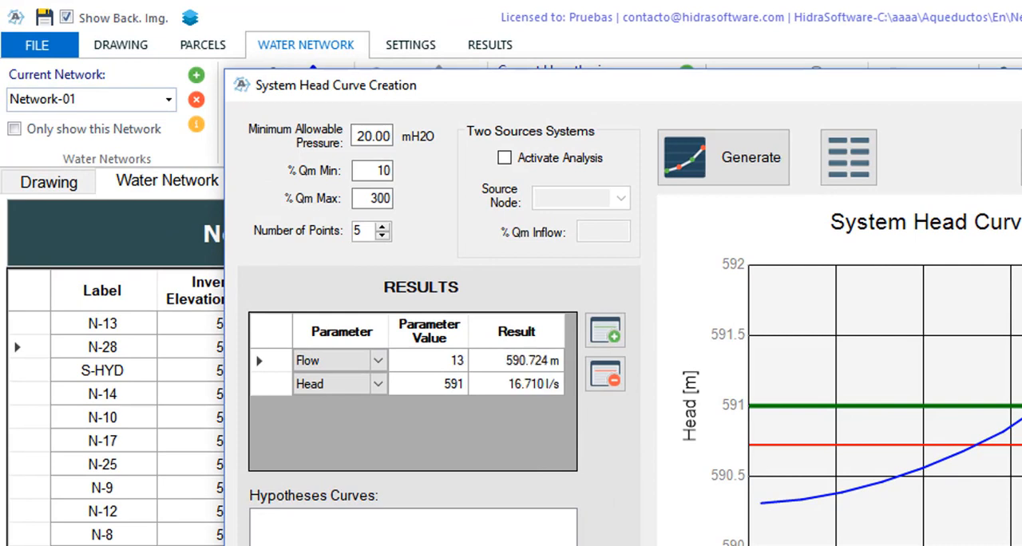
left_click(514, 389)
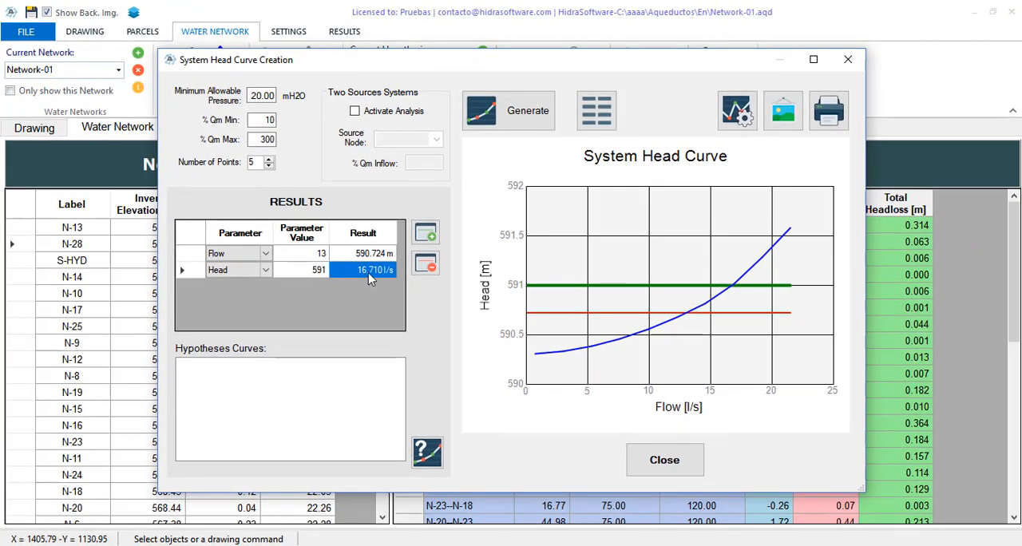
left_click(653, 465)
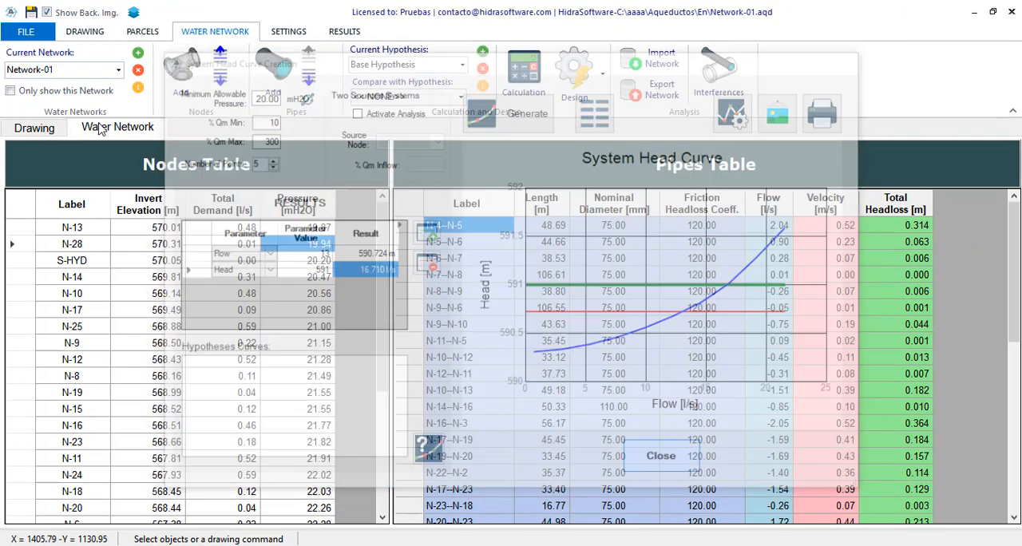
- Return to the network drawing, reopen the system head curve, and interpolate the flow 13 and head 591 results
left_click(34, 128)
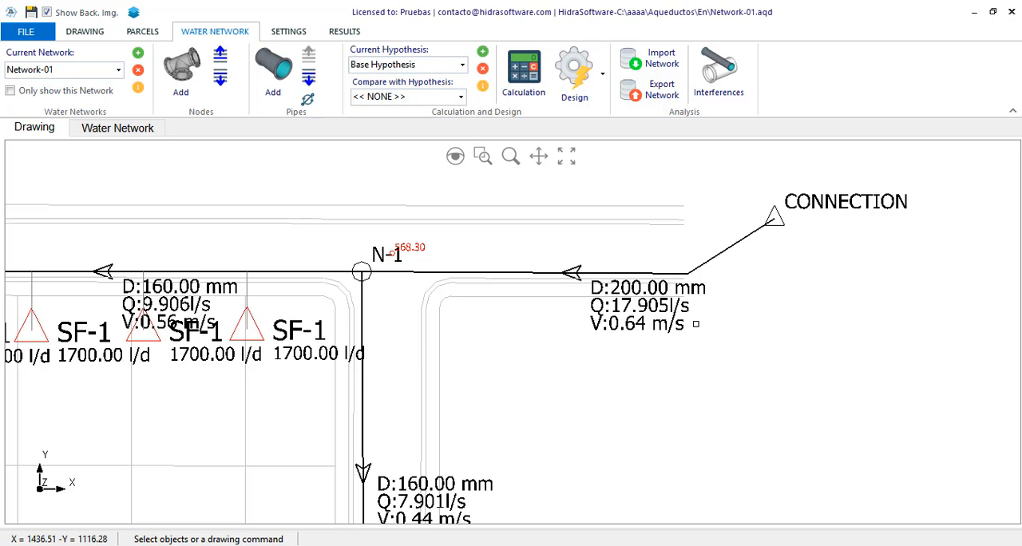
left_click(577, 90)
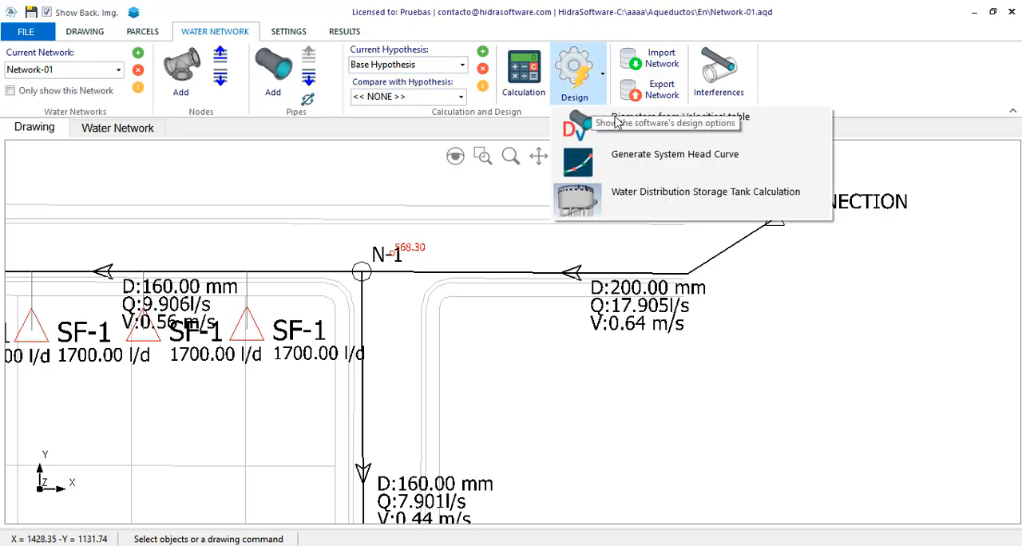
left_click(655, 163)
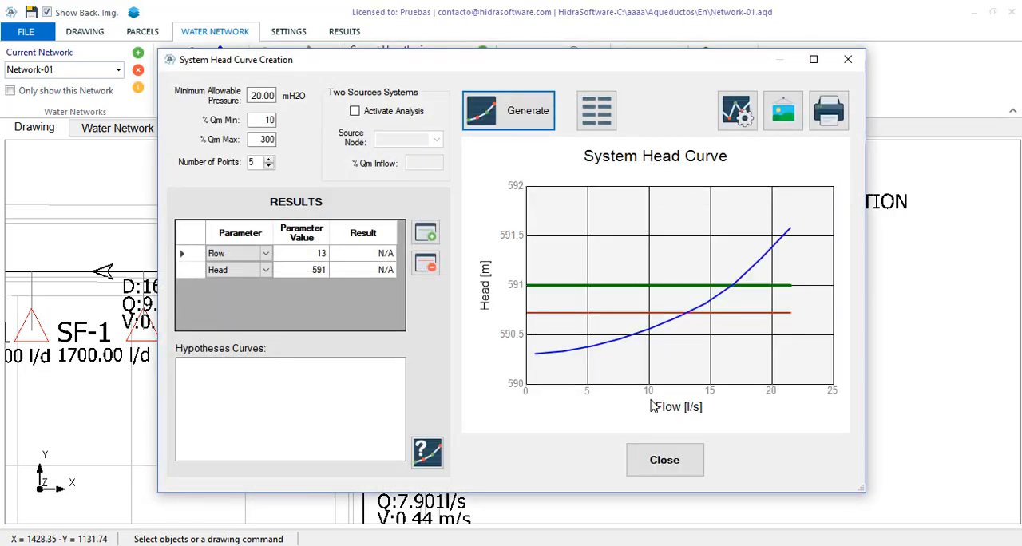
left_click(430, 452)
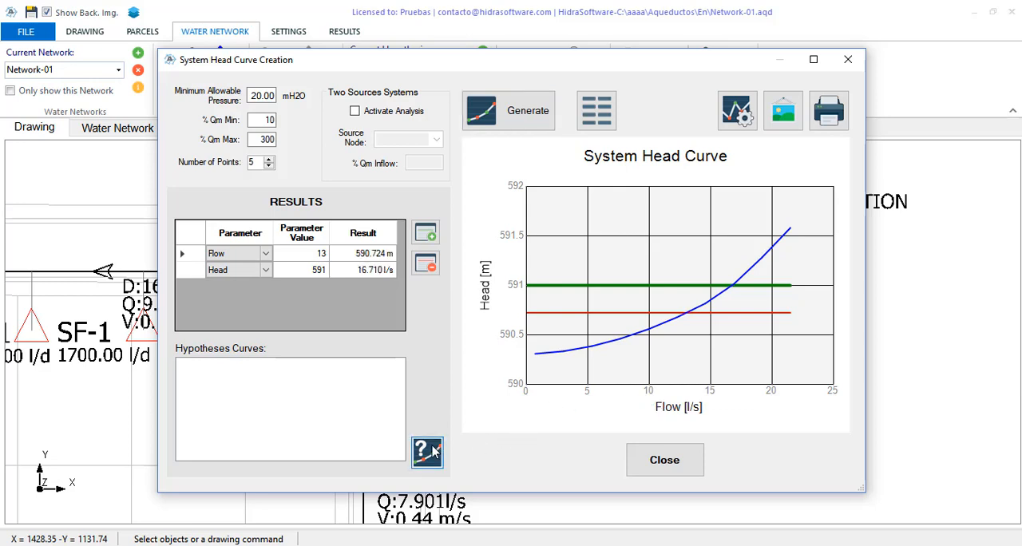